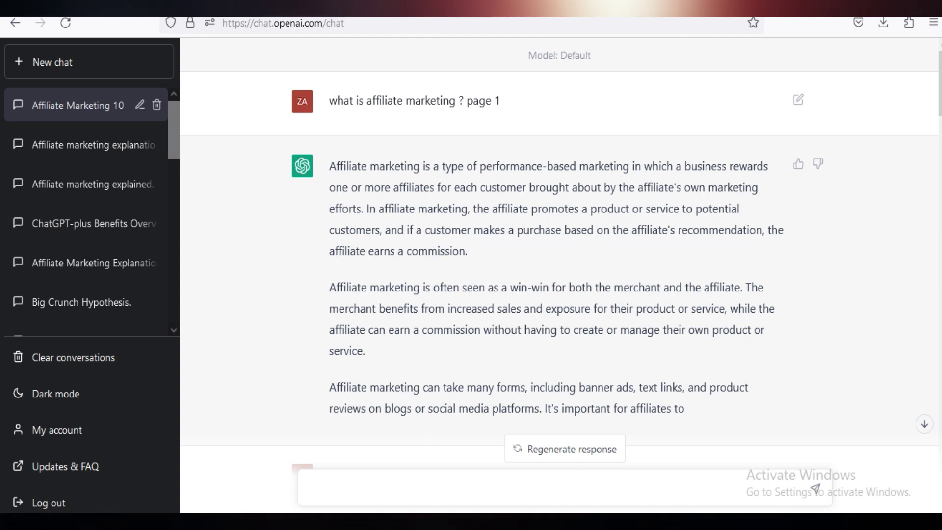
pyautogui.scroll(-3, 559, 280)
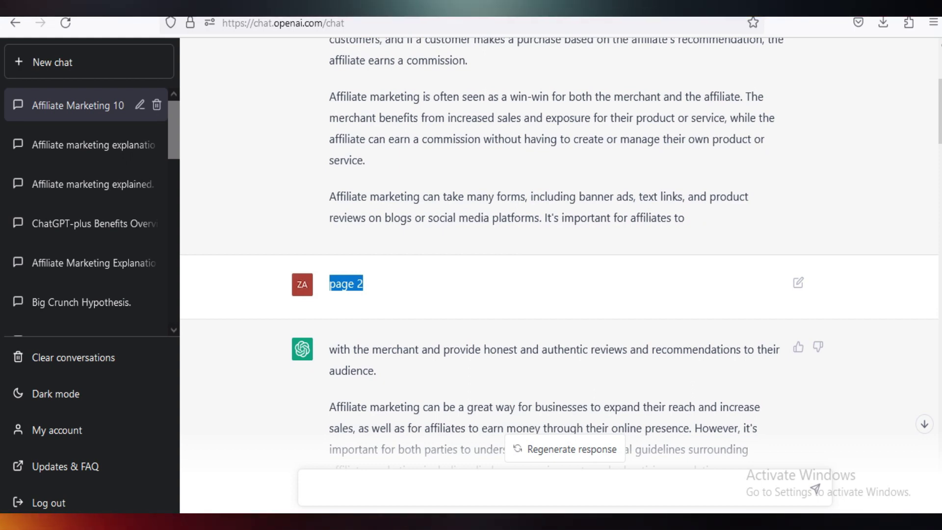
pyautogui.scroll(-3, 559, 280)
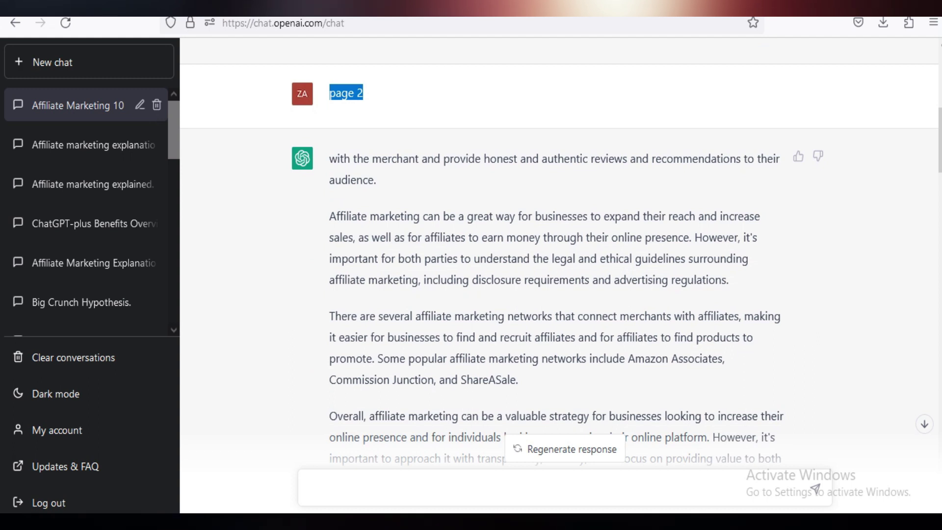
pyautogui.scroll(-5, 560, 273)
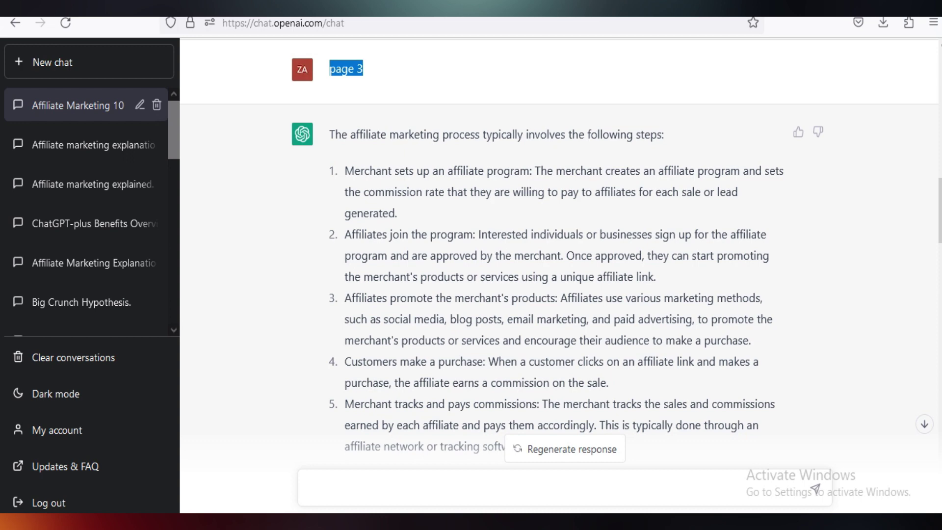
pyautogui.scroll(3, 560, 258)
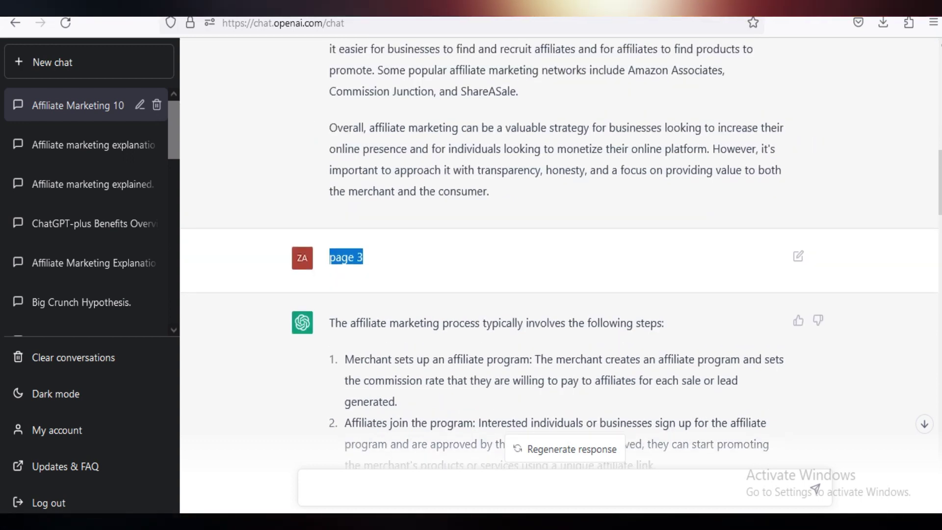
pyautogui.scroll(-1, 560, 294)
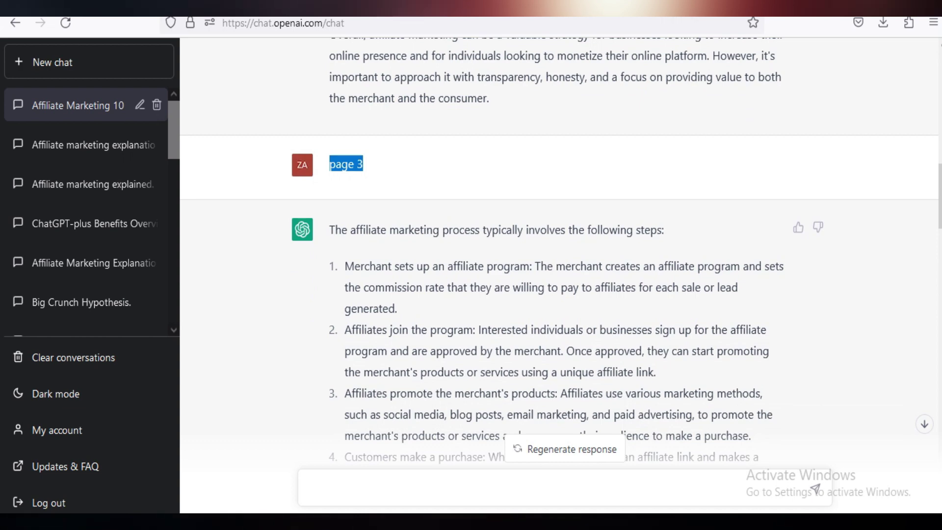
pyautogui.scroll(-5, 559, 294)
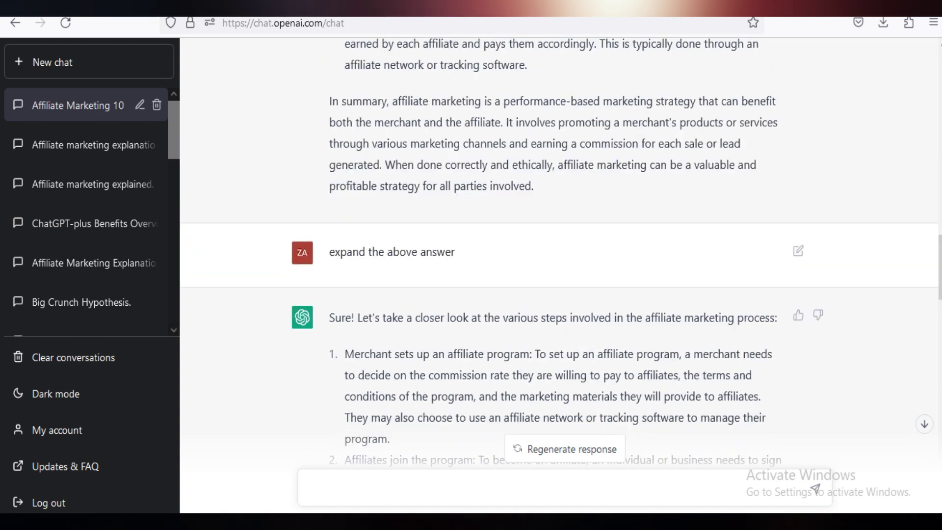
# Highlight the 'expand the above answer' prompt to read its five-step affiliate reply
pyautogui.moveTo(329, 252); pyautogui.dragTo(456, 252)
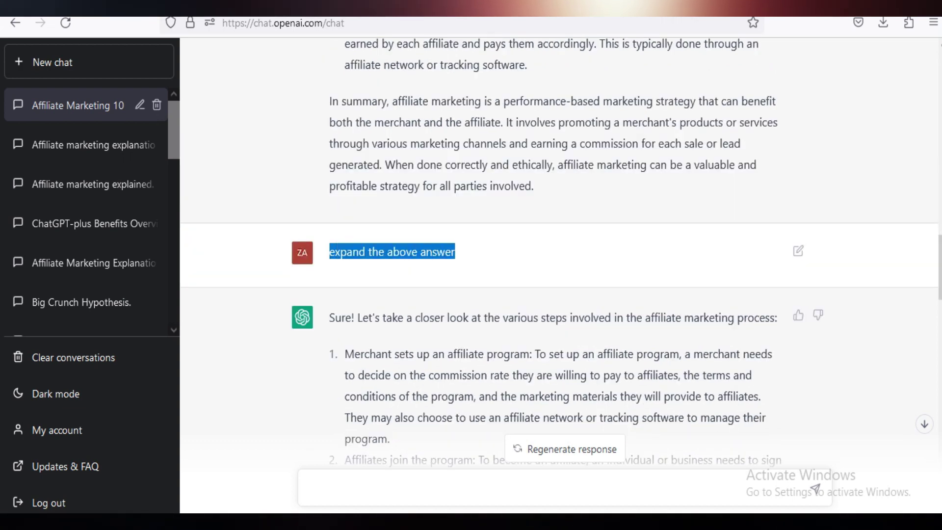
pyautogui.scroll(-3, 559, 295)
pyautogui.scroll(-3, 560, 295)
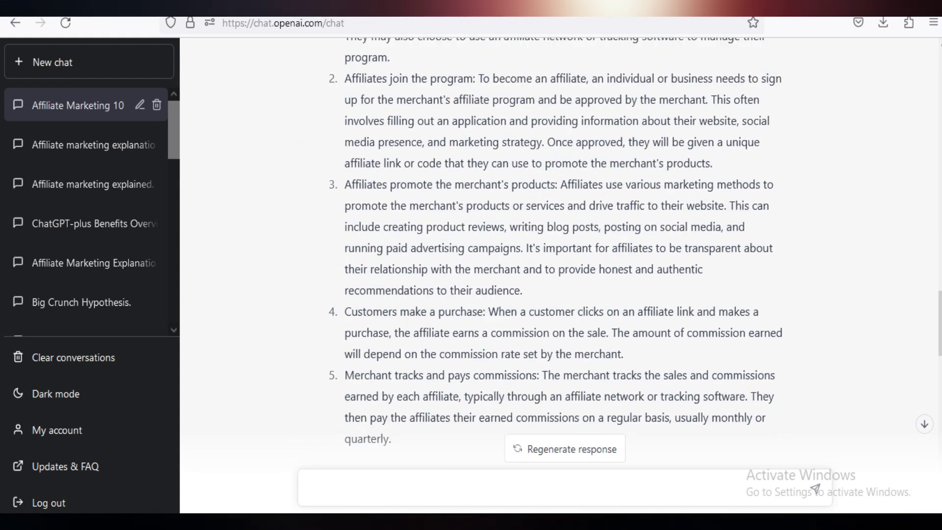
pyautogui.scroll(-3, 816, 489)
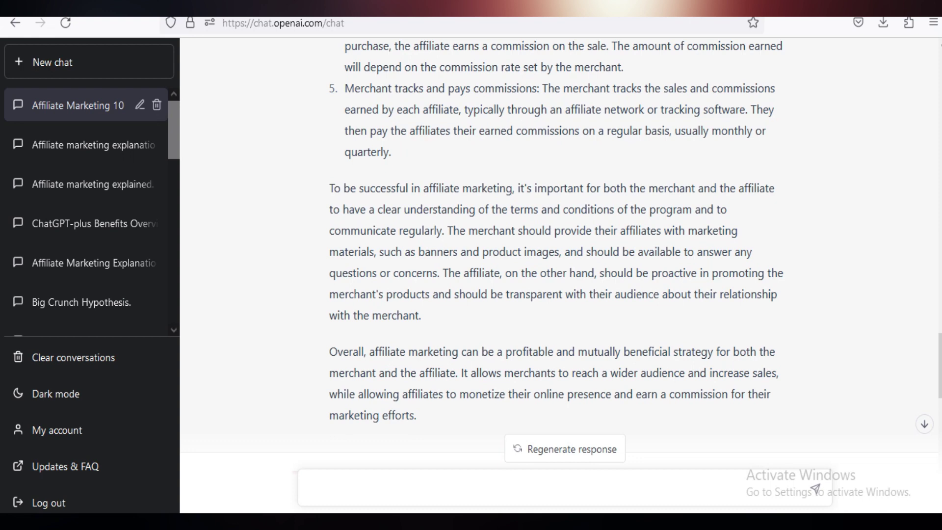
pyautogui.scroll(-3, 816, 489)
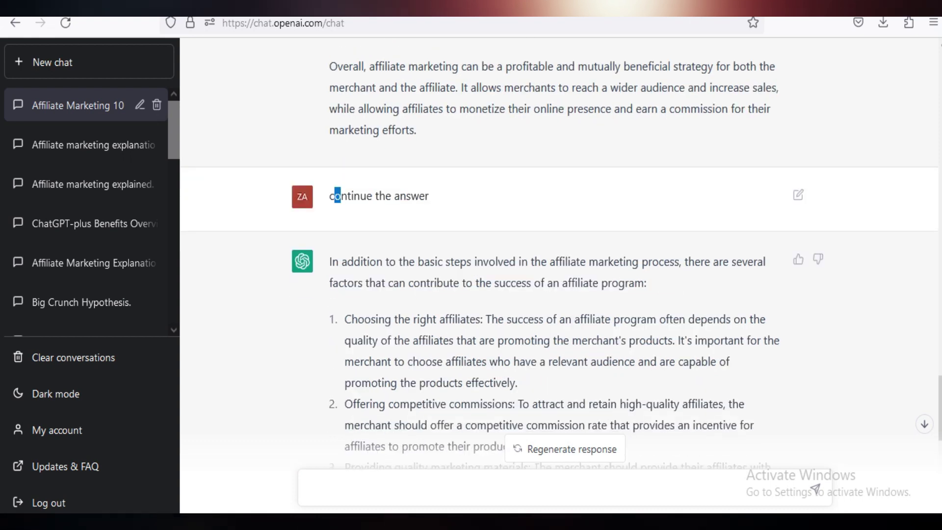
# Highlight the full 'continue the answer' prompt, reselecting it after clearing a partial selection
pyautogui.moveTo(337, 196); pyautogui.dragTo(429, 196)
pyautogui.click(428, 196)
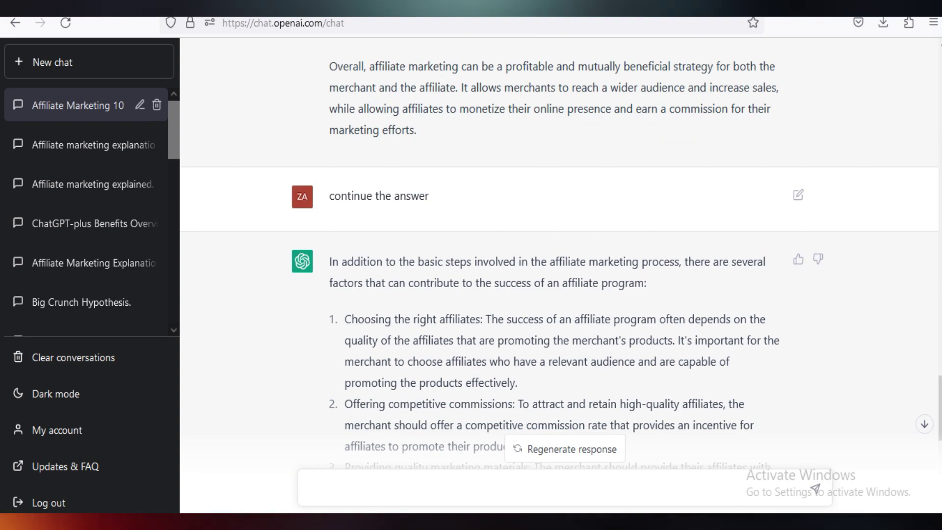
pyautogui.moveTo(330, 196); pyautogui.dragTo(429, 195)
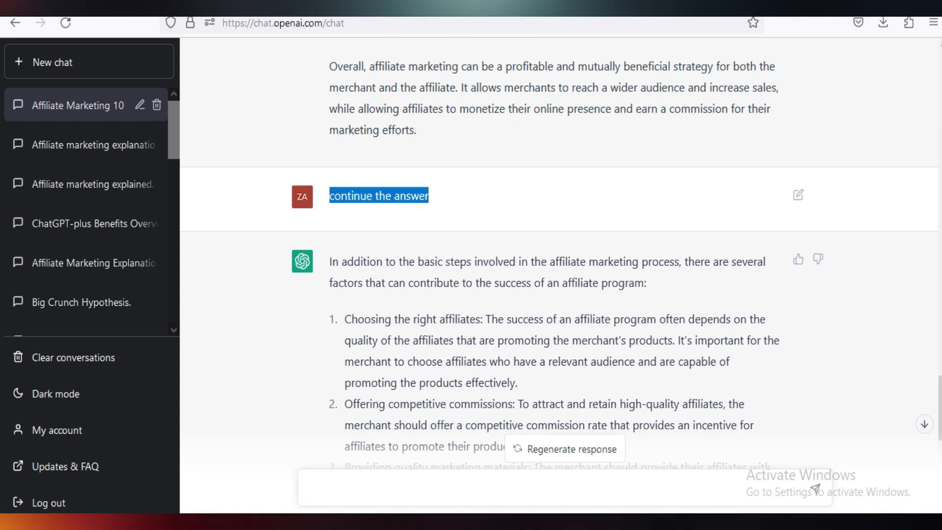
pyautogui.scroll(-3, 559, 294)
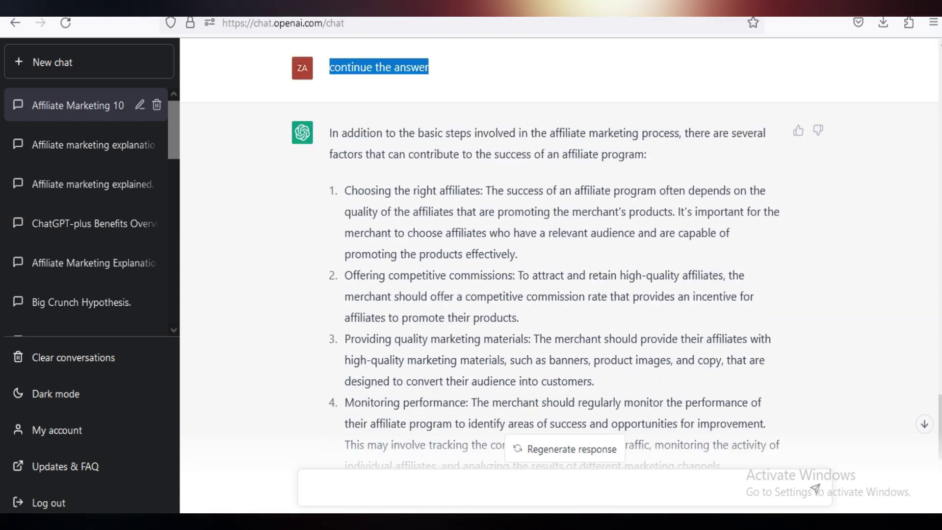
pyautogui.scroll(-2, 560, 250)
pyautogui.scroll(-2, 559, 250)
pyautogui.scroll(-2, 559, 250)
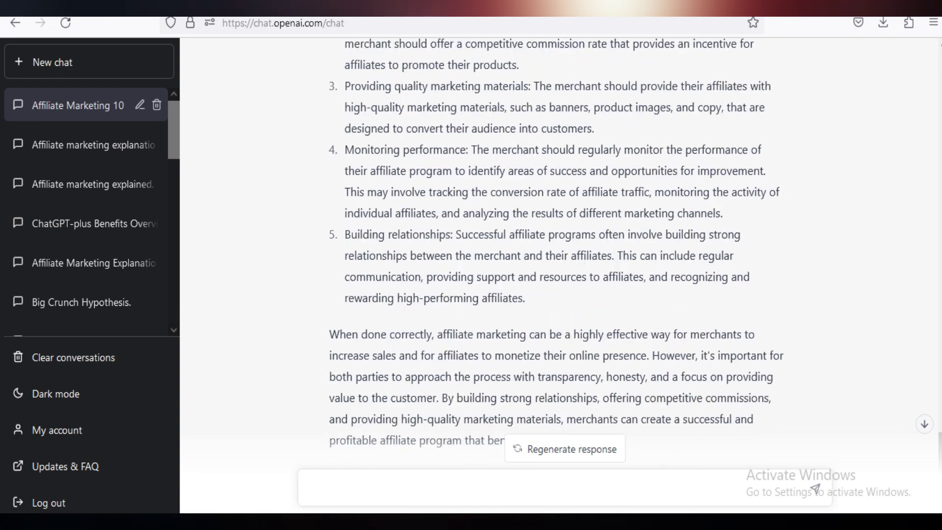